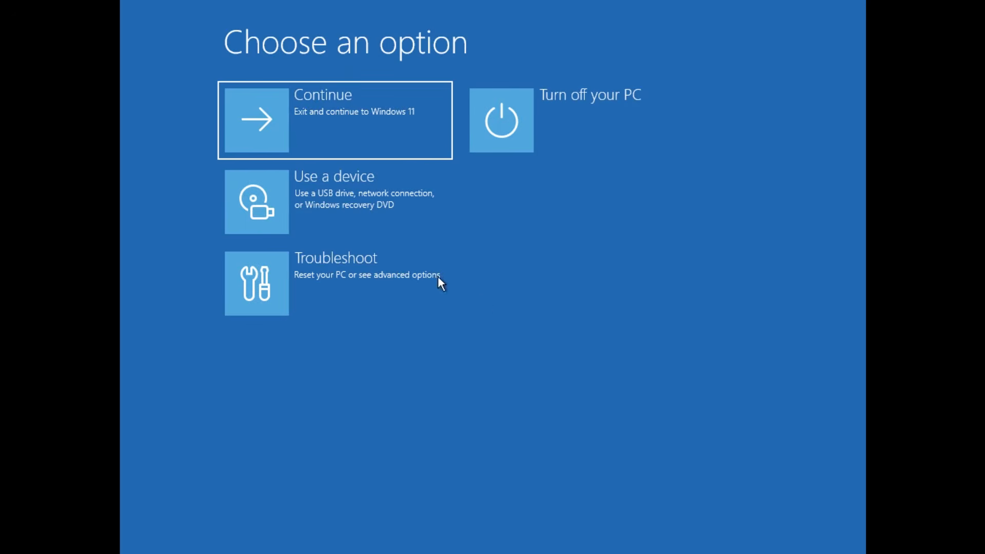
Uninstall the latest quality update through the advanced troubleshooting options, and sign in to Windows with the account PIN.
click(349, 272)
click(394, 203)
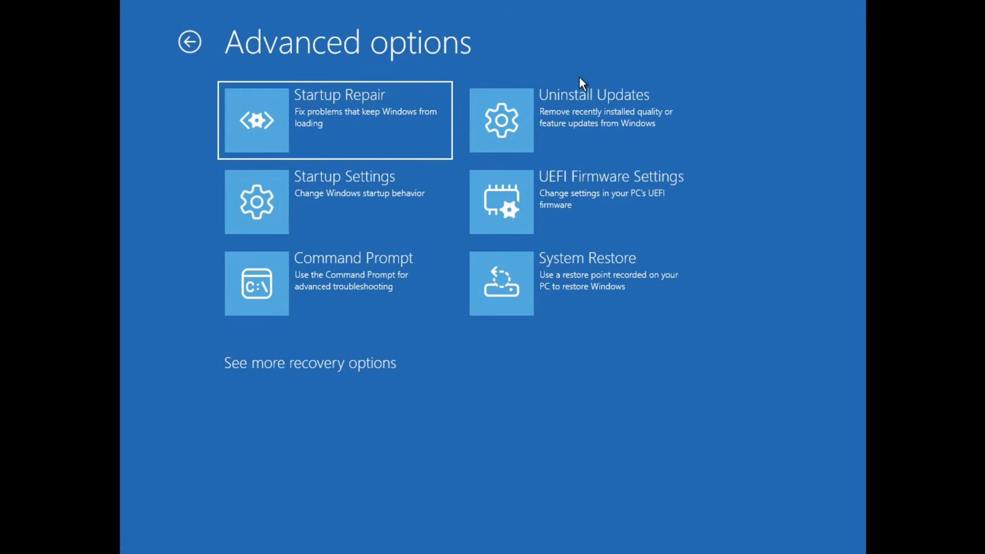
click(580, 99)
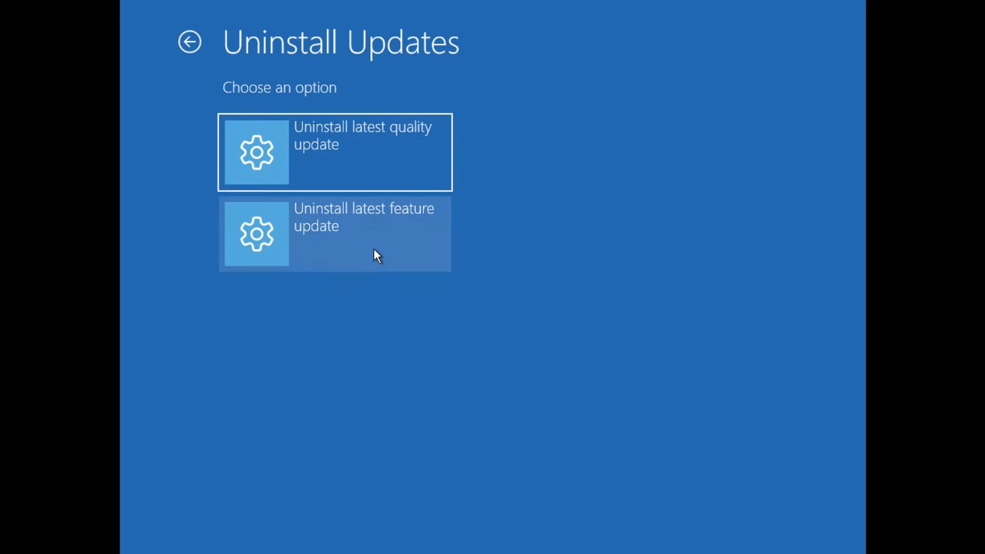
click(418, 127)
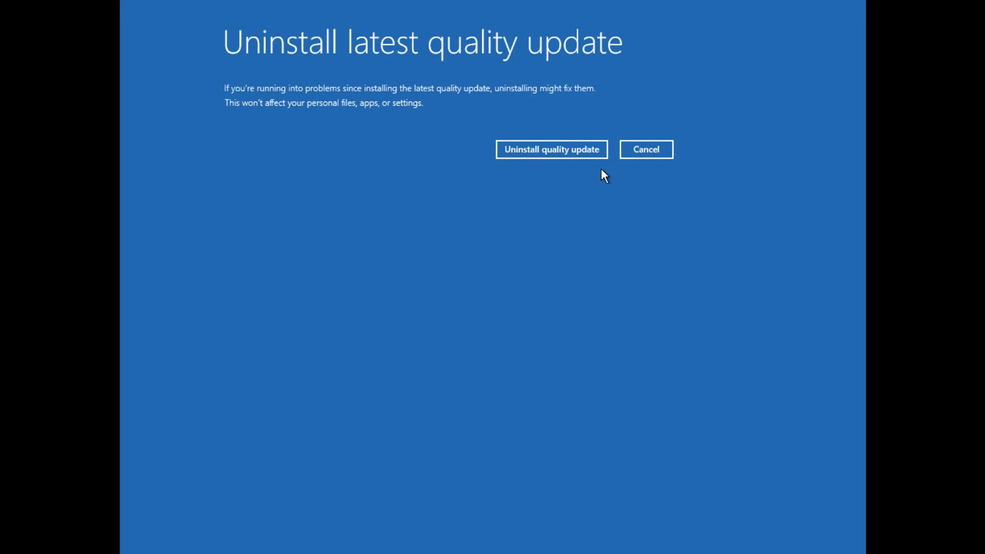
click(573, 153)
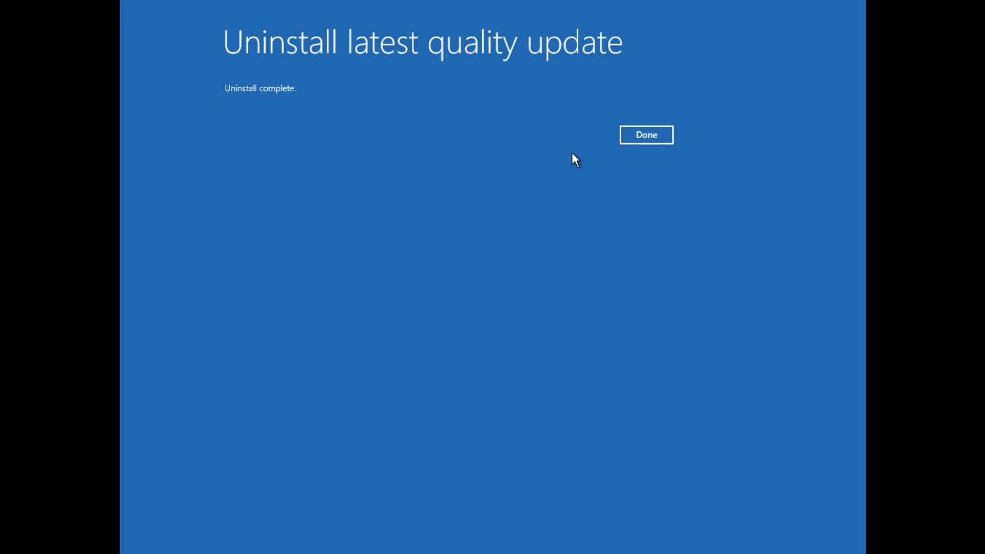
click(672, 137)
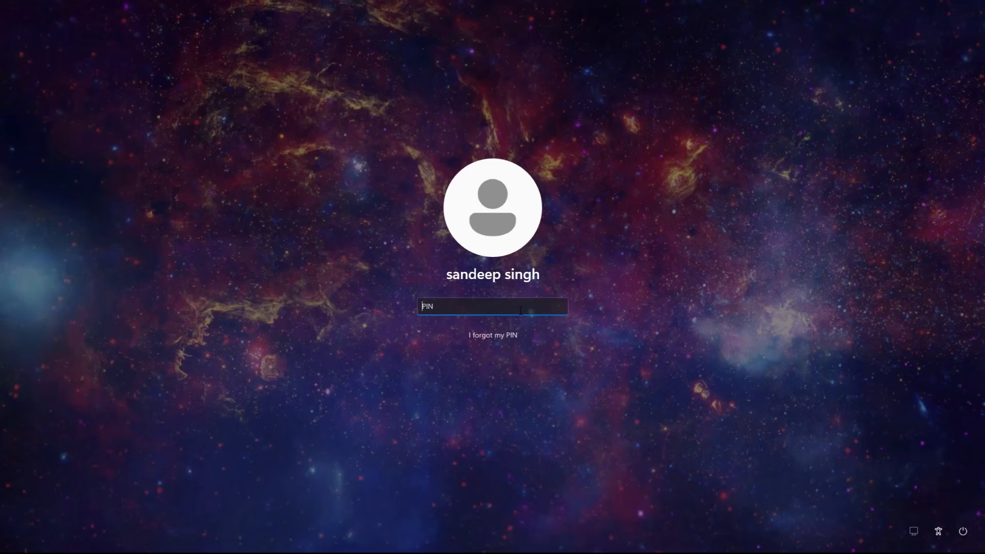
text(•••••)
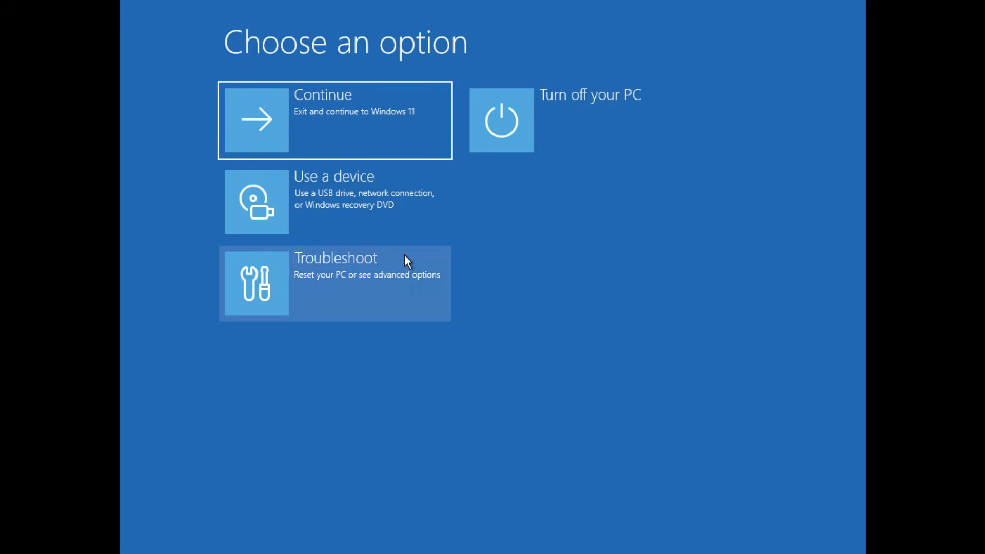
Uninstall the latest feature update through the advanced troubleshooting options, and sign in to Windows with the account PIN.
click(402, 284)
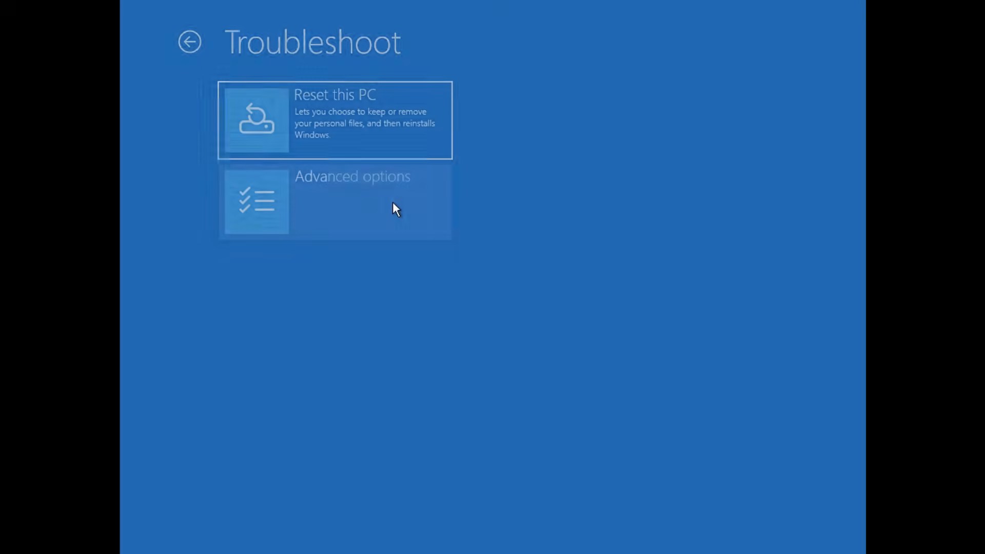
click(392, 203)
click(609, 125)
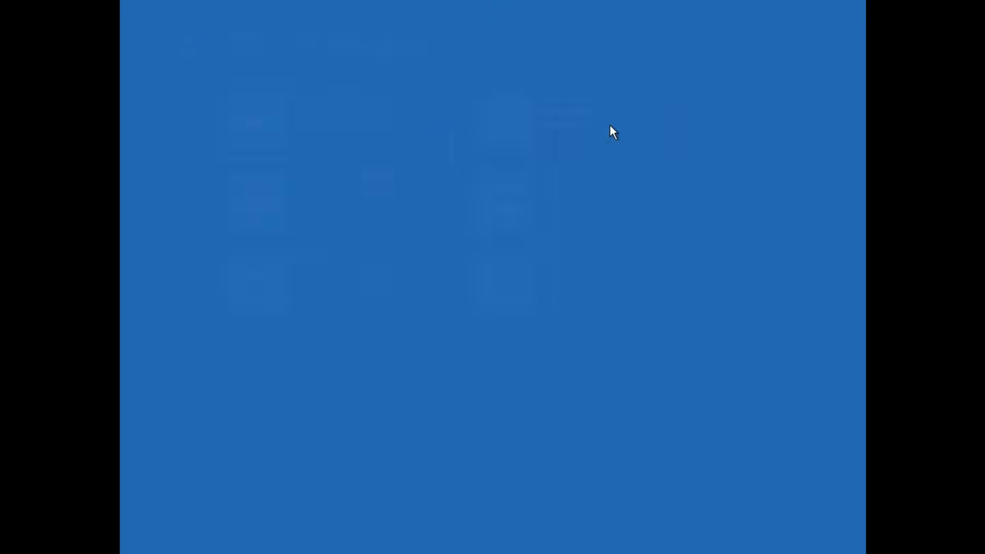
click(420, 250)
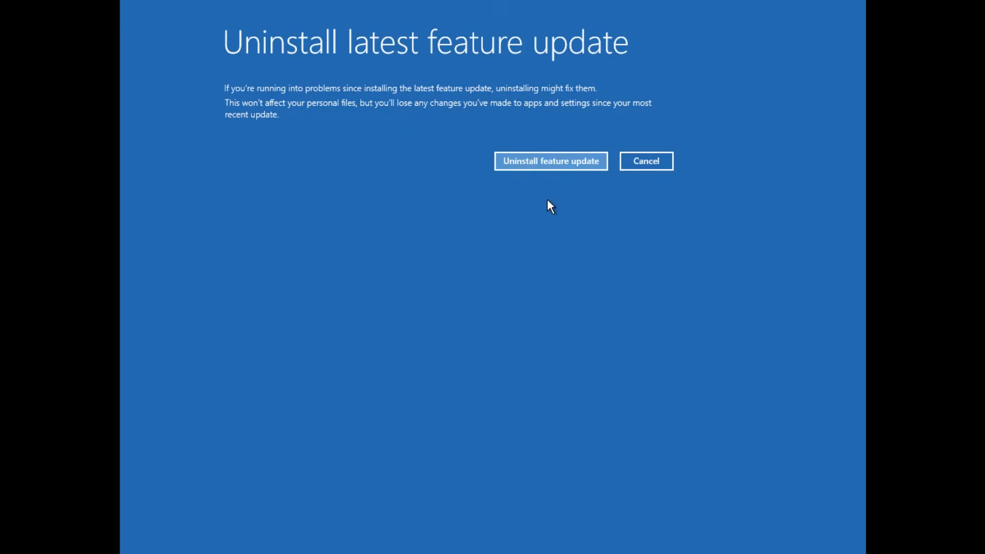
click(541, 166)
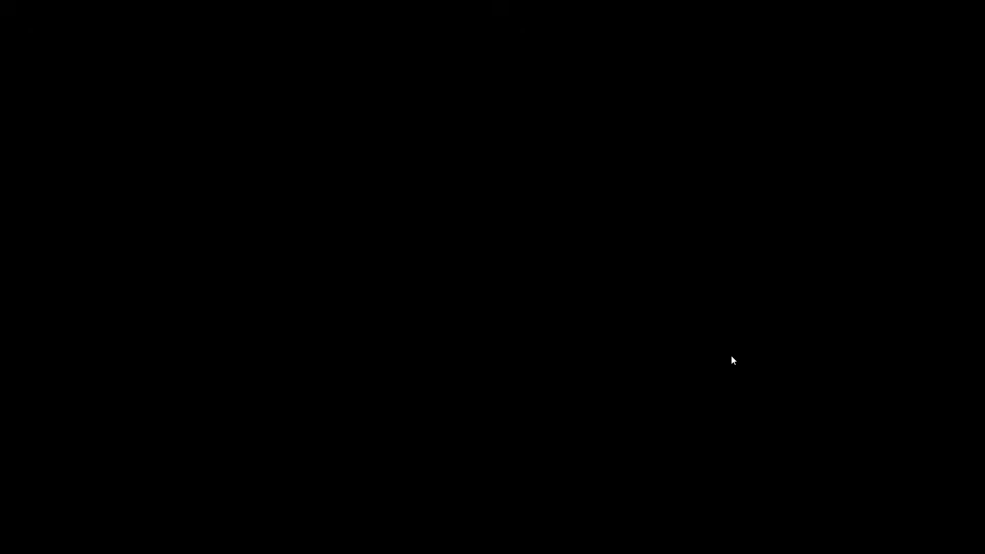
text(•••)
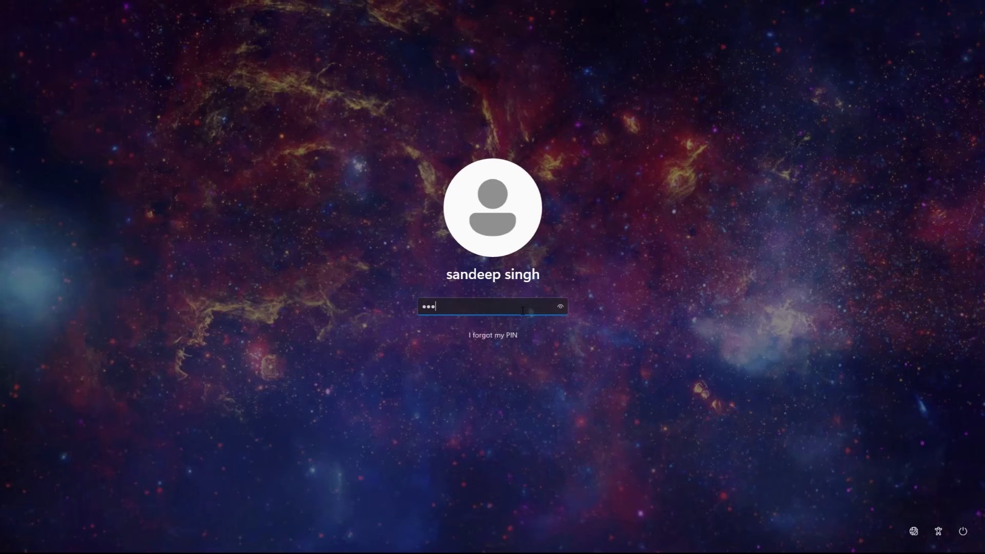
text(•••)
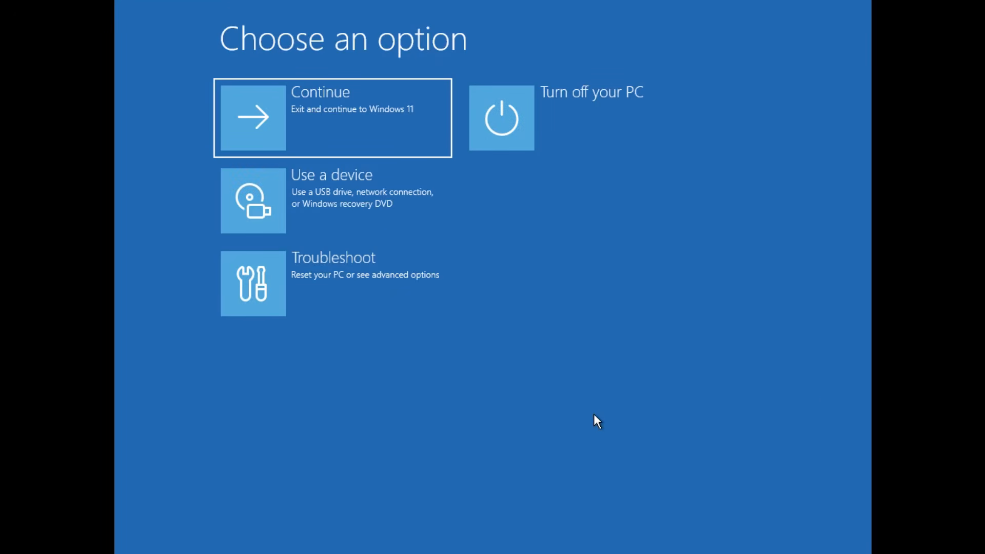
Restart the PC through Startup Settings with Safe Mode enabled, and sign in with the account PIN.
click(329, 279)
click(417, 226)
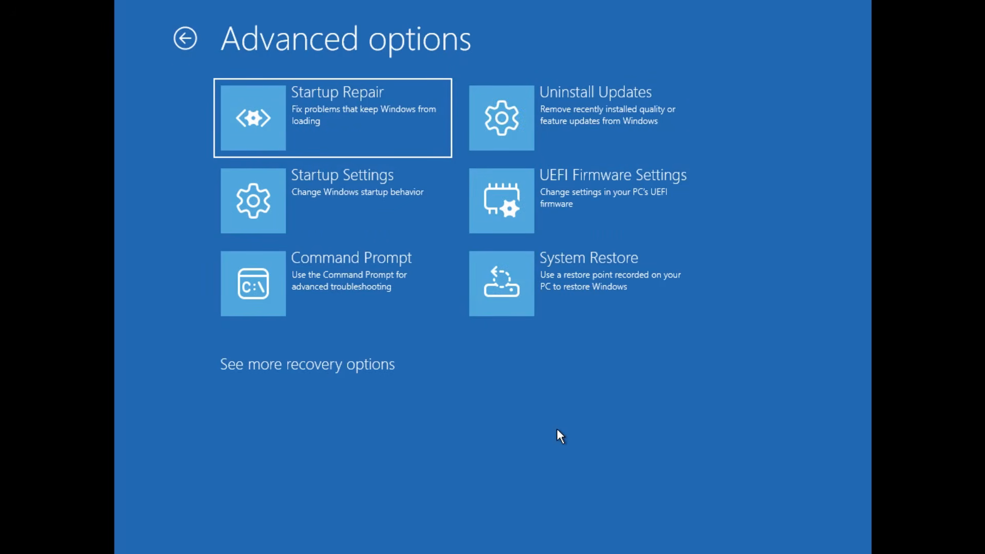
click(323, 197)
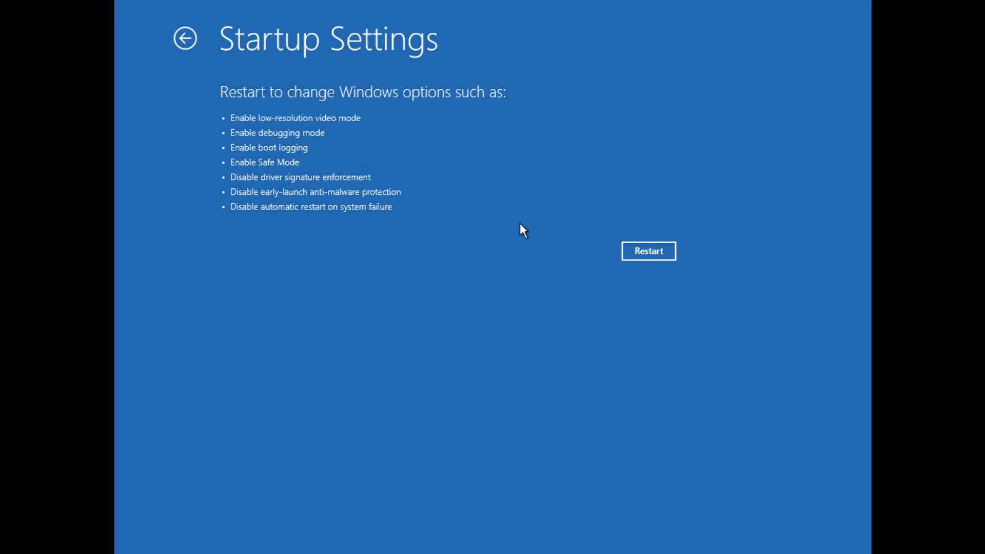
click(667, 247)
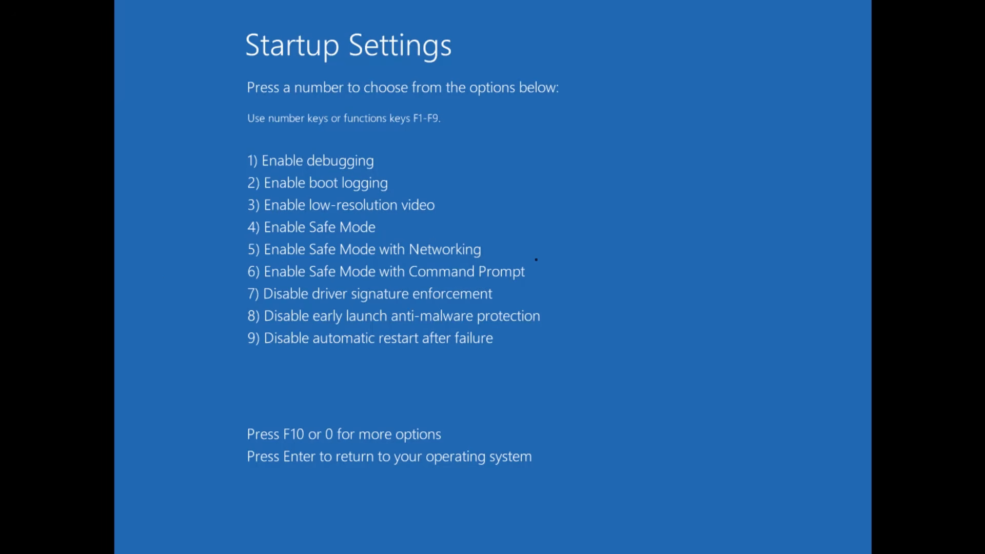
key(4)
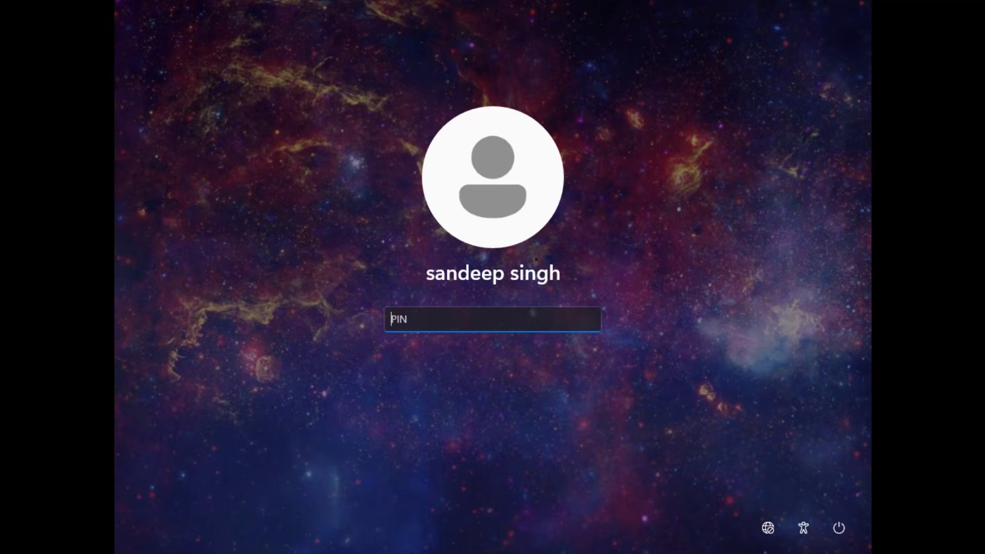
text(•••••)
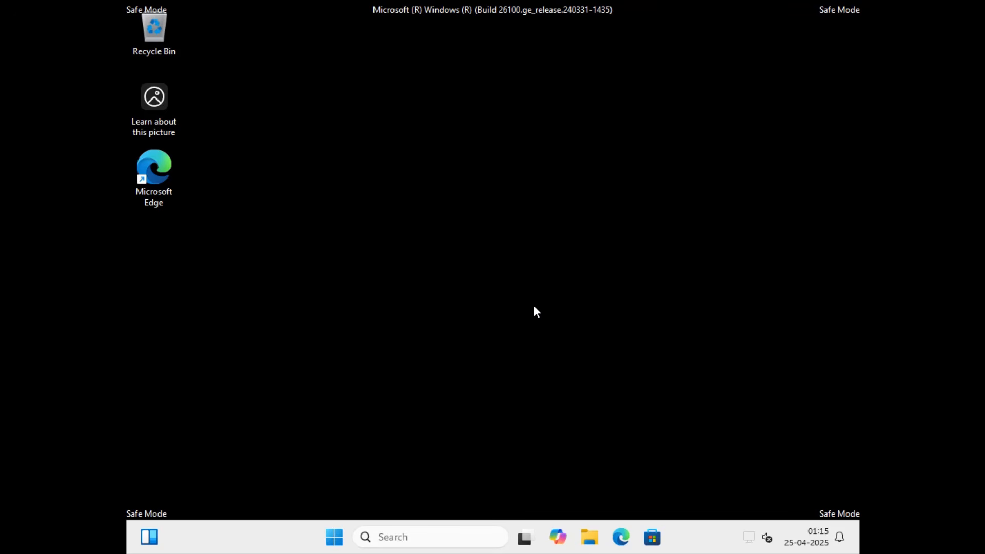
Open Device Manager by running devmgmt.msc.
key(super+r)
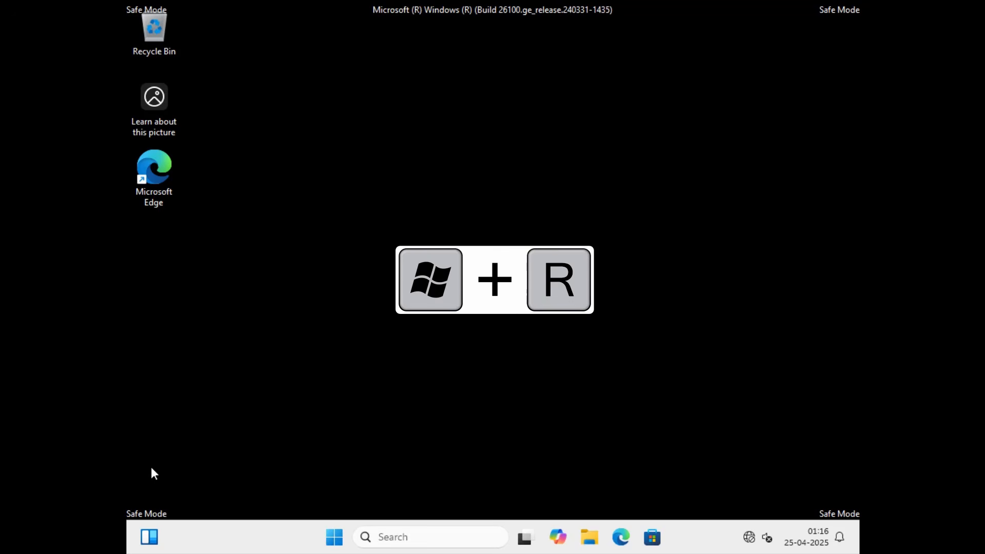
text(dev)
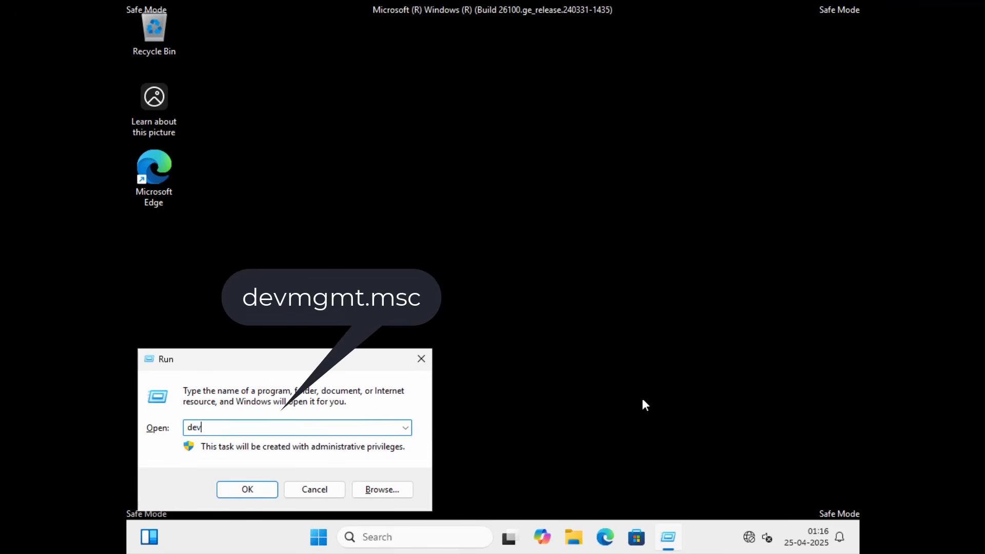
text(mgmt.msc)
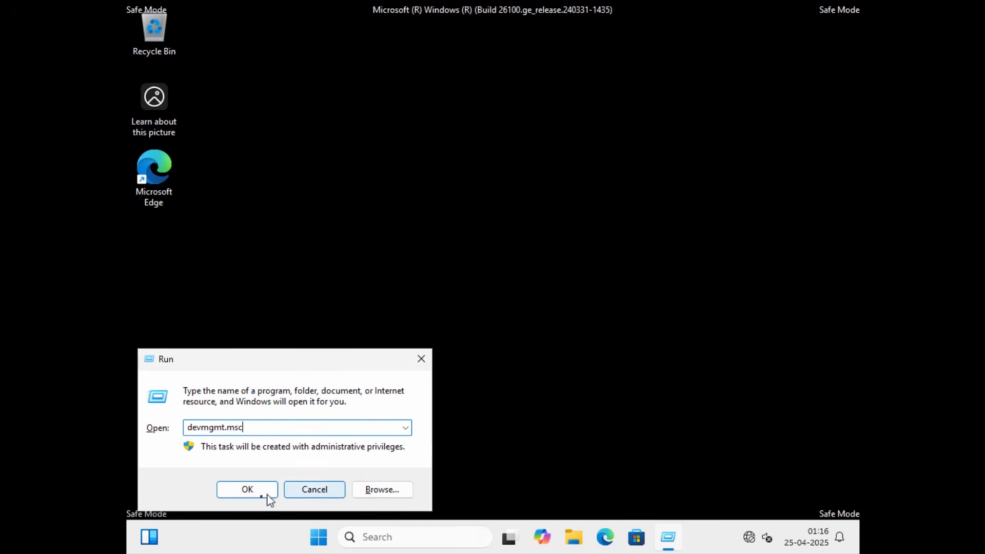
click(267, 494)
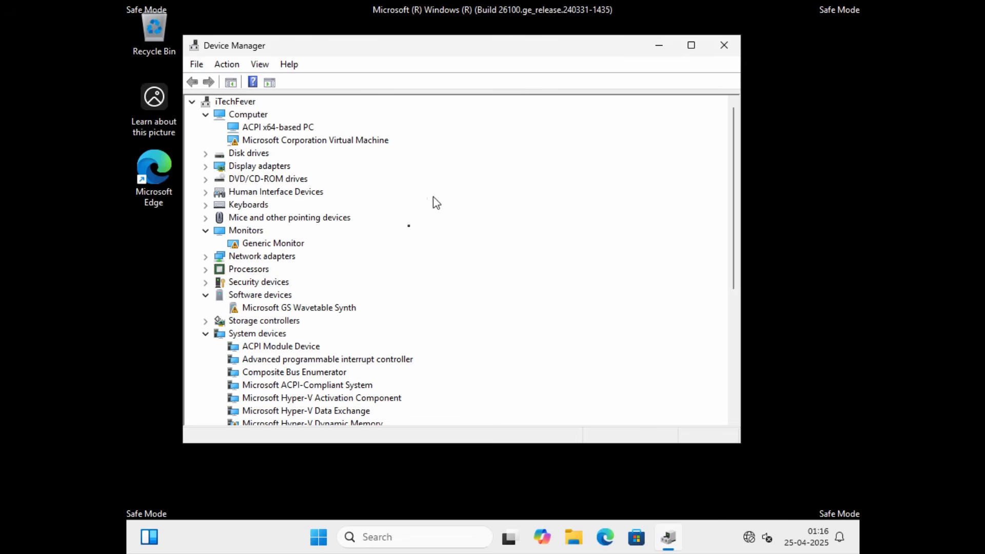
Run an automatic driver search for the Microsoft Hyper-V Video display adapter and close the update wizard.
click(206, 166)
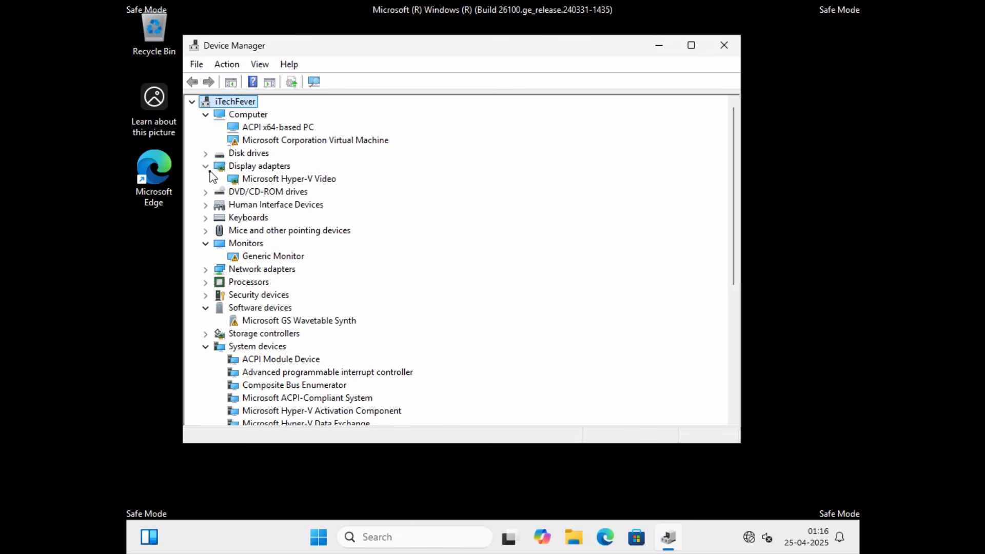
click(296, 179)
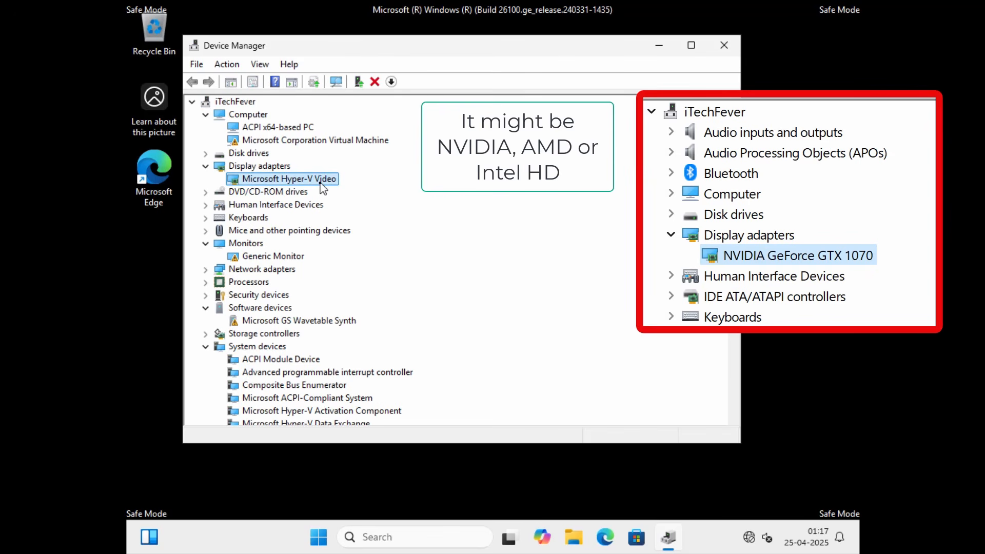
right_click(322, 185)
click(411, 193)
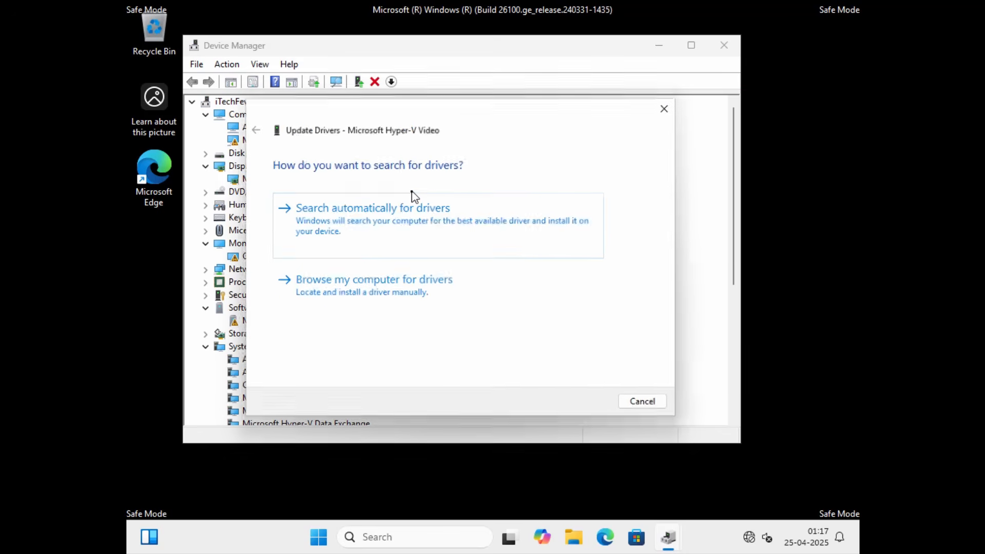
click(436, 234)
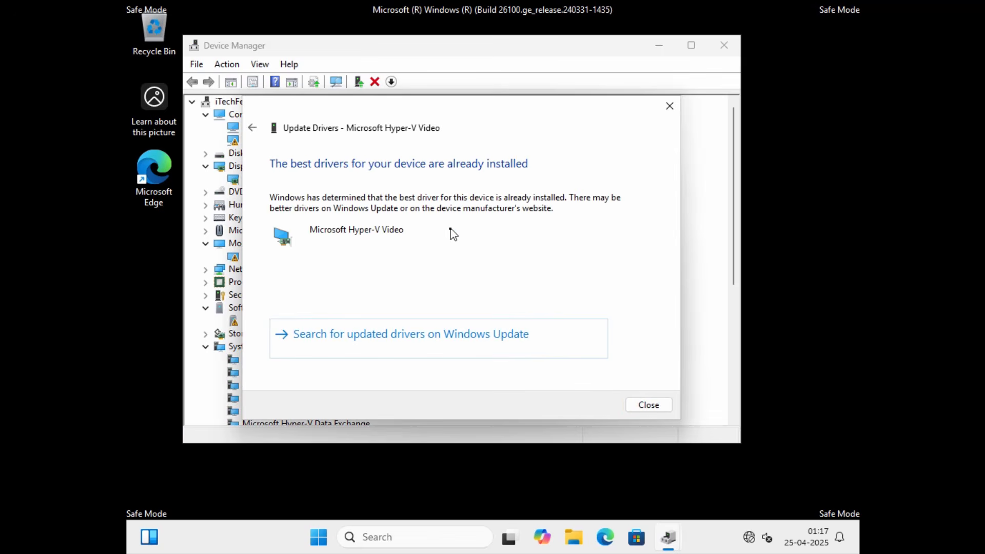
click(648, 405)
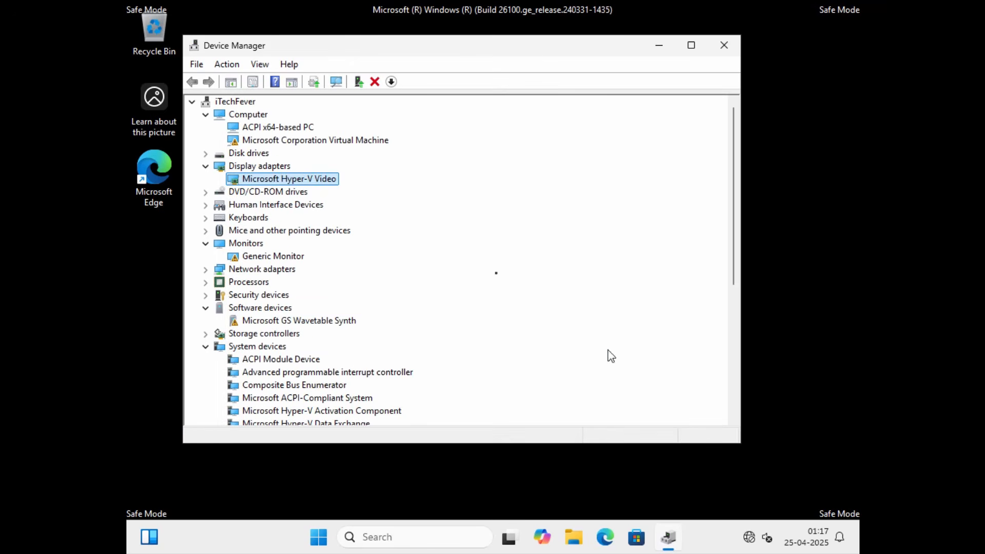
Uninstall the Microsoft Hyper-V Video display adapter from the system.
right_click(314, 185)
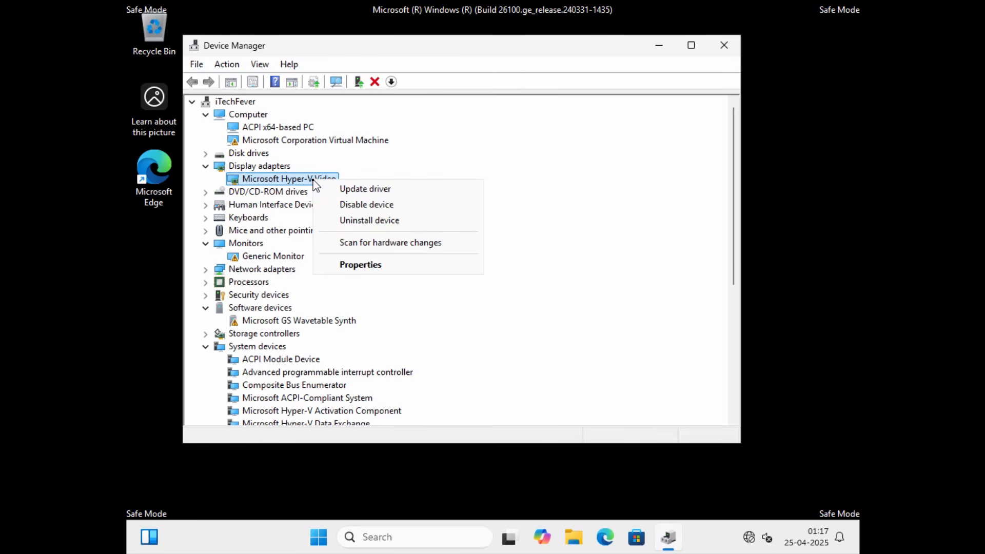
click(409, 226)
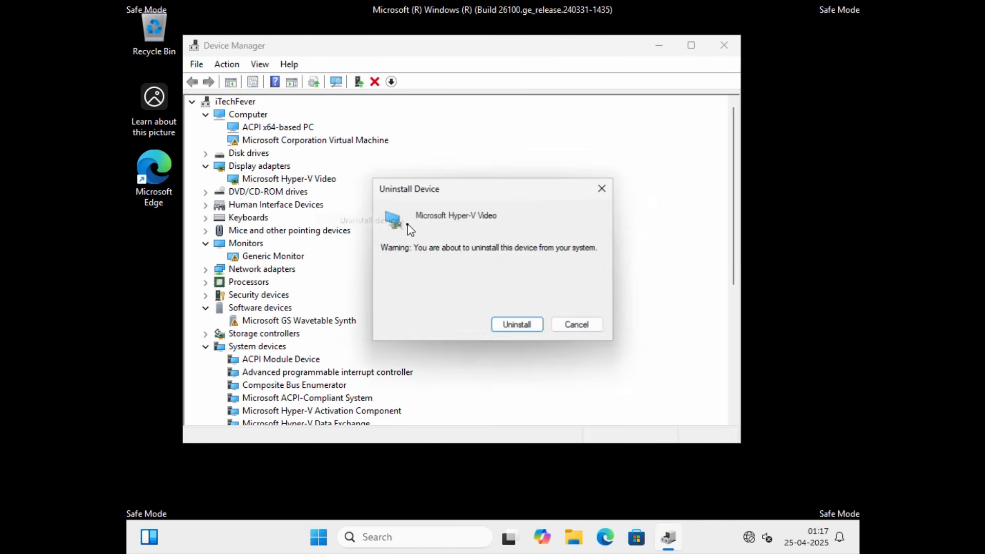
click(511, 328)
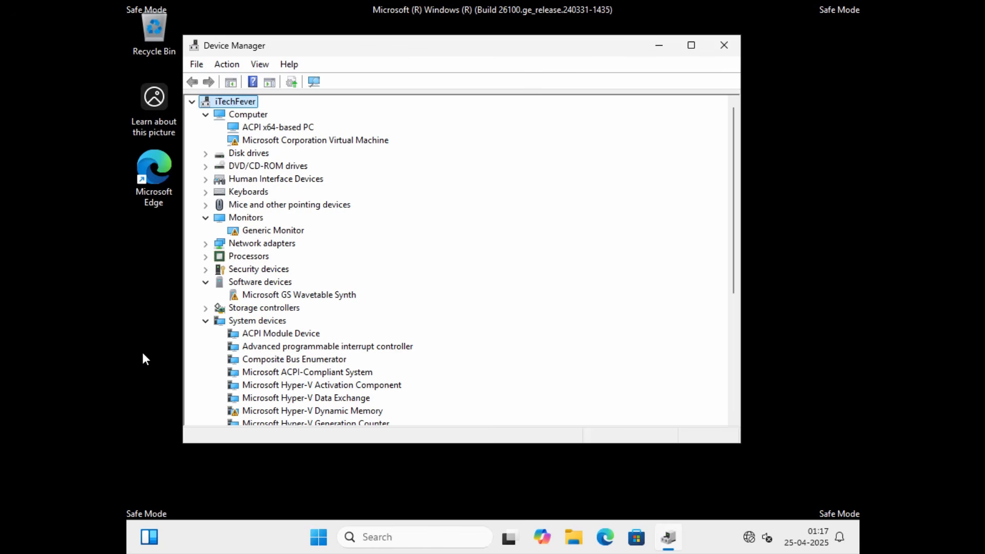
key(super)
click(673, 490)
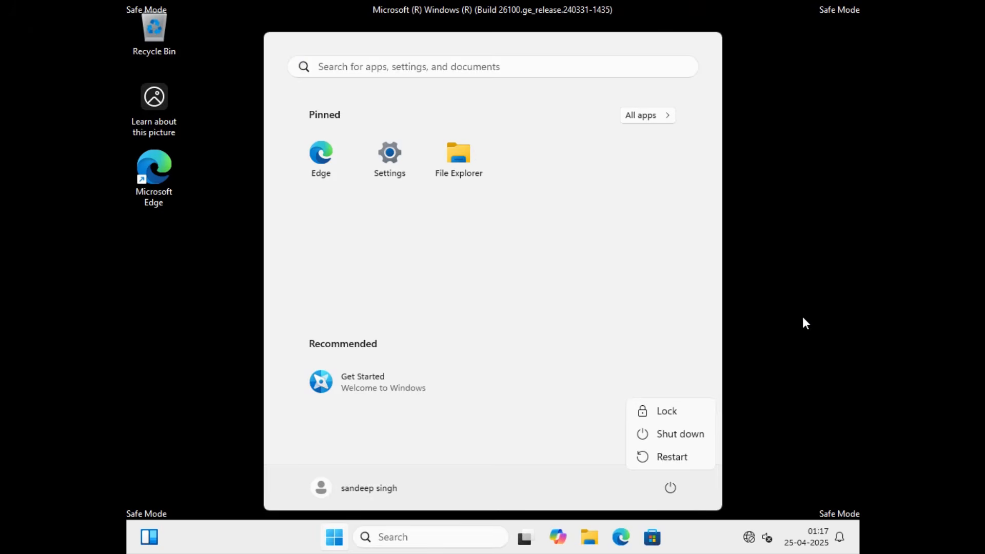
key(Escape)
click(825, 285)
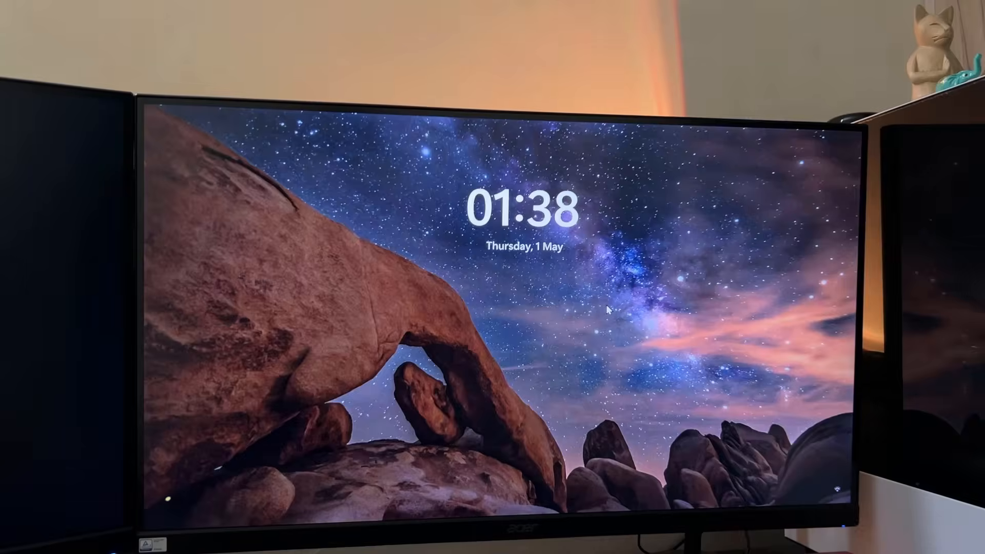
click(585, 339)
click(574, 345)
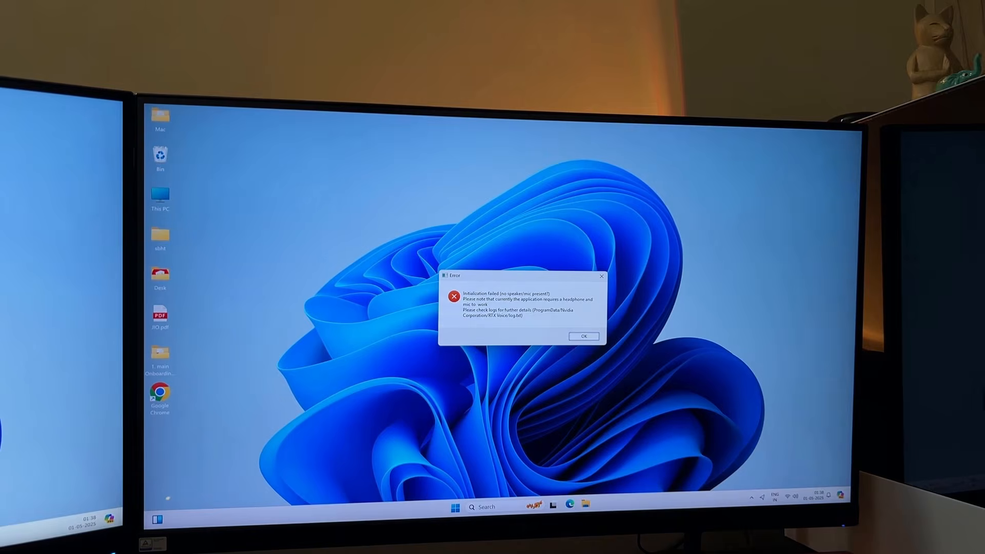
click(584, 336)
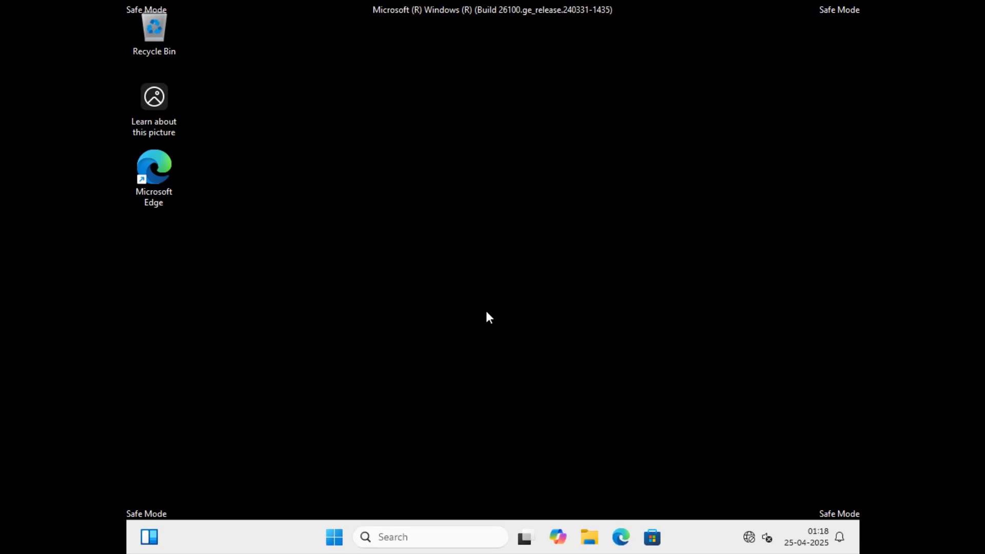
Open the installed apps list in Windows Settings and uninstall NVIDIA Graphics Driver 552.22.
click(334, 537)
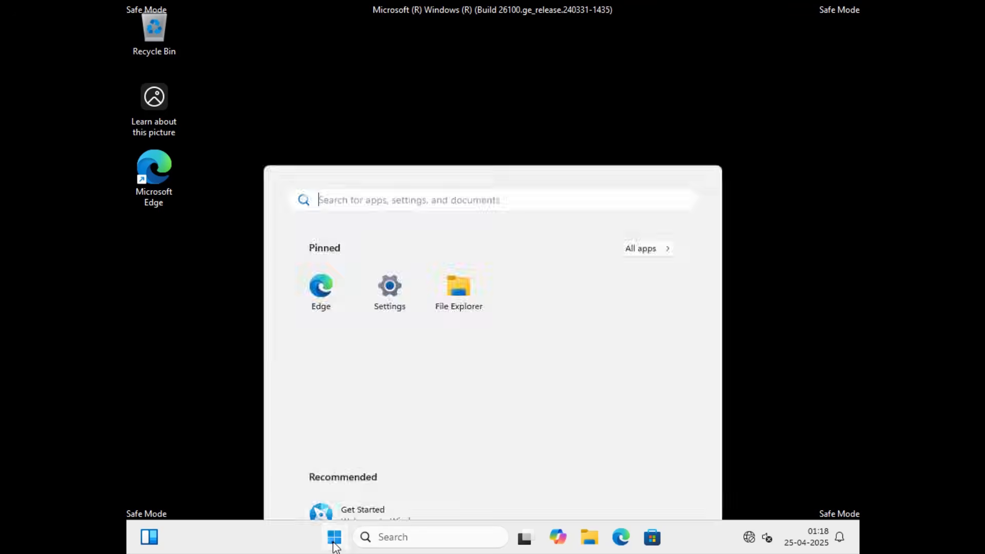
click(396, 157)
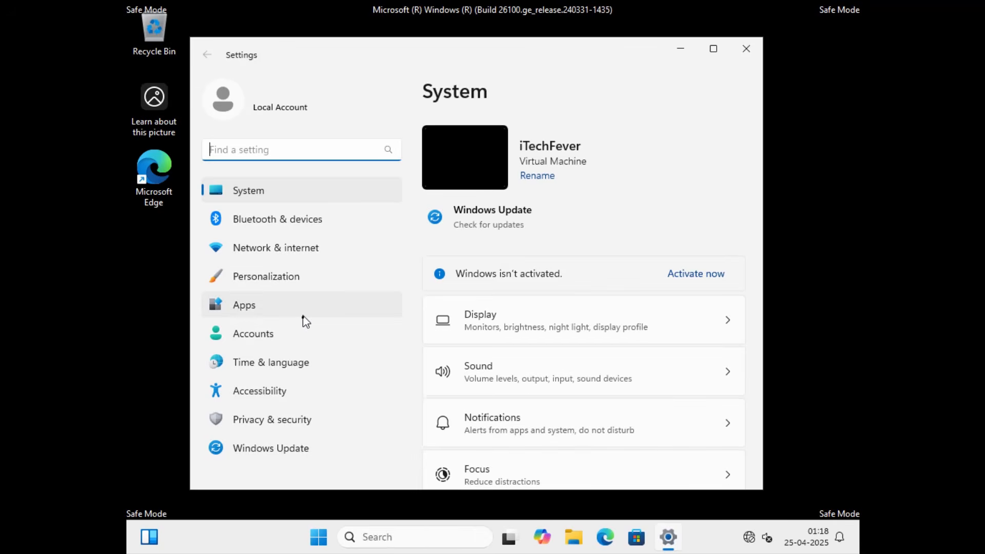
click(305, 322)
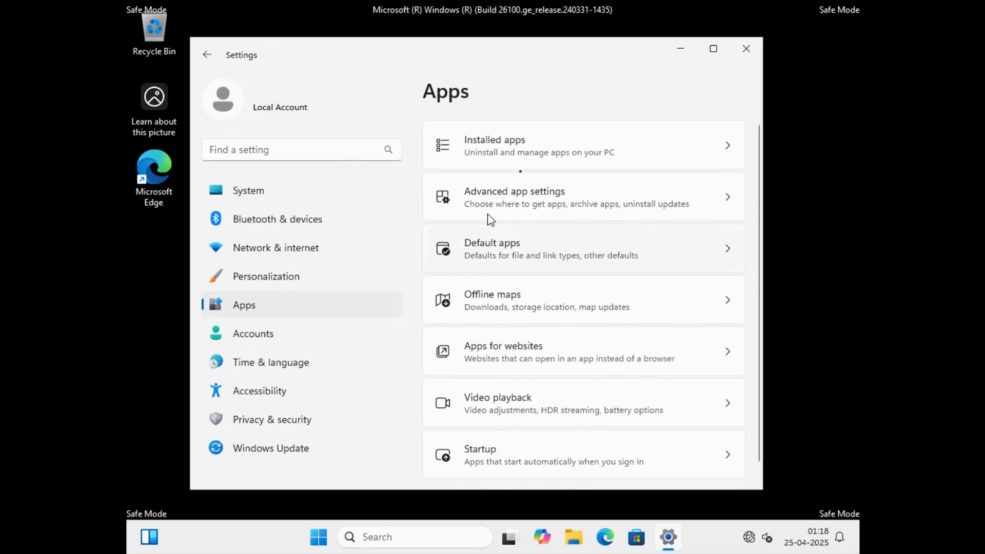
click(524, 156)
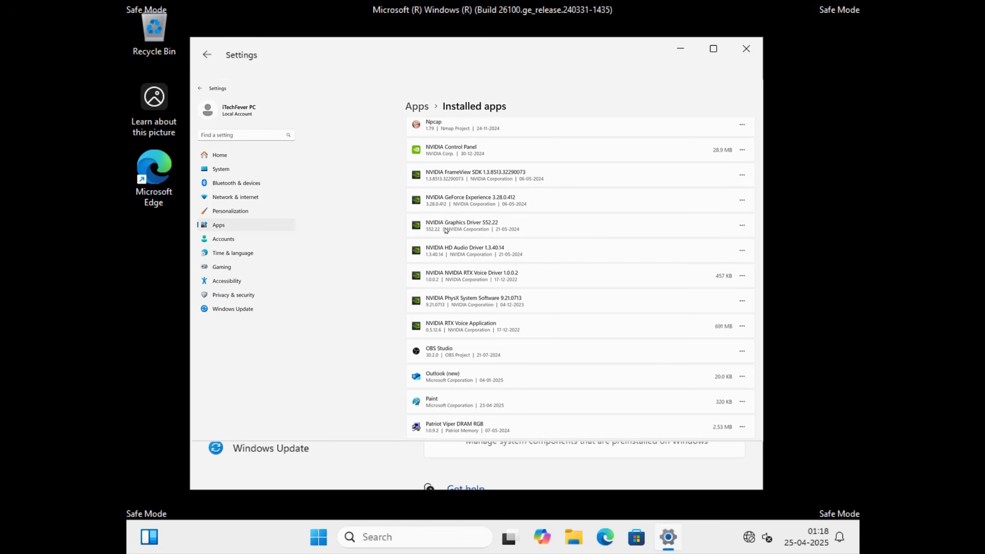
click(744, 226)
click(687, 253)
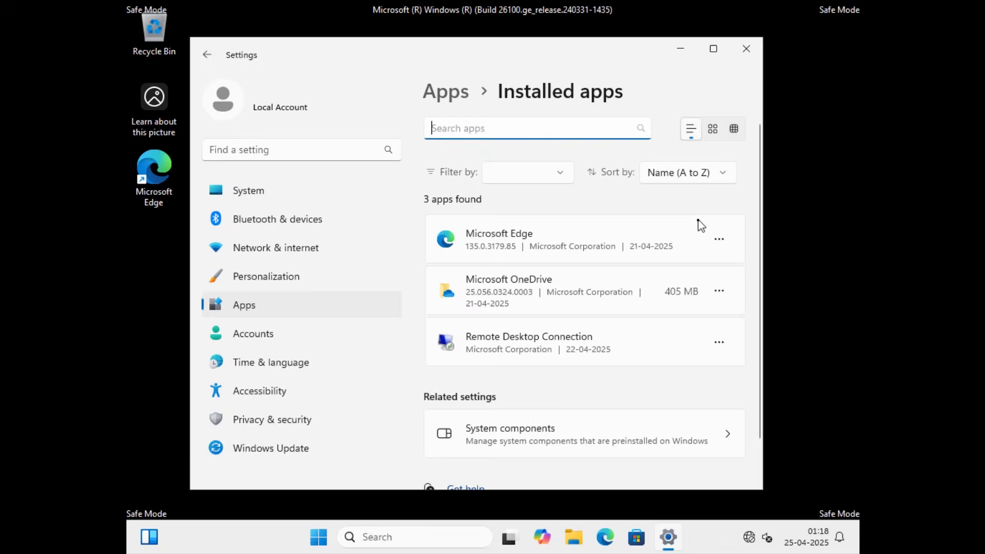
Restart the PC from Safe Mode.
click(336, 538)
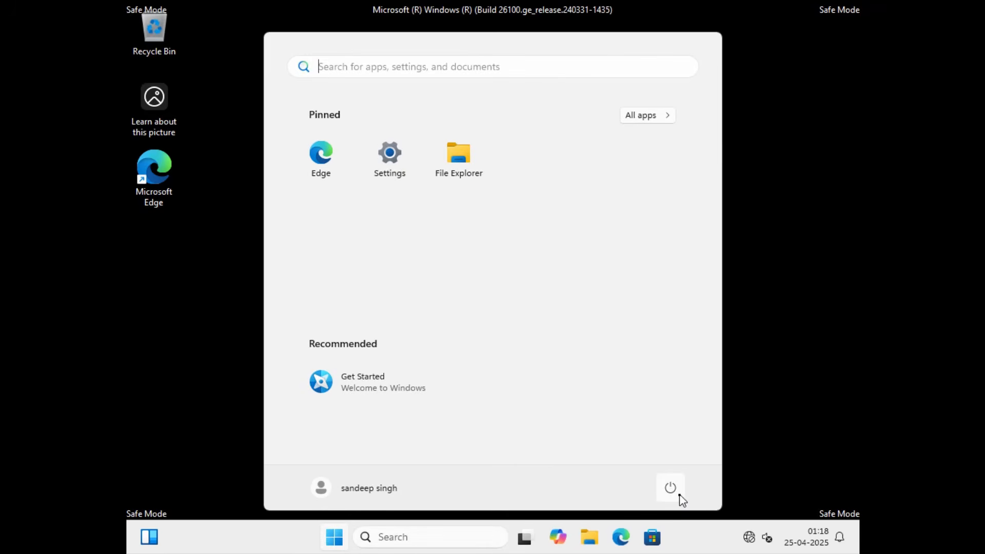
click(677, 495)
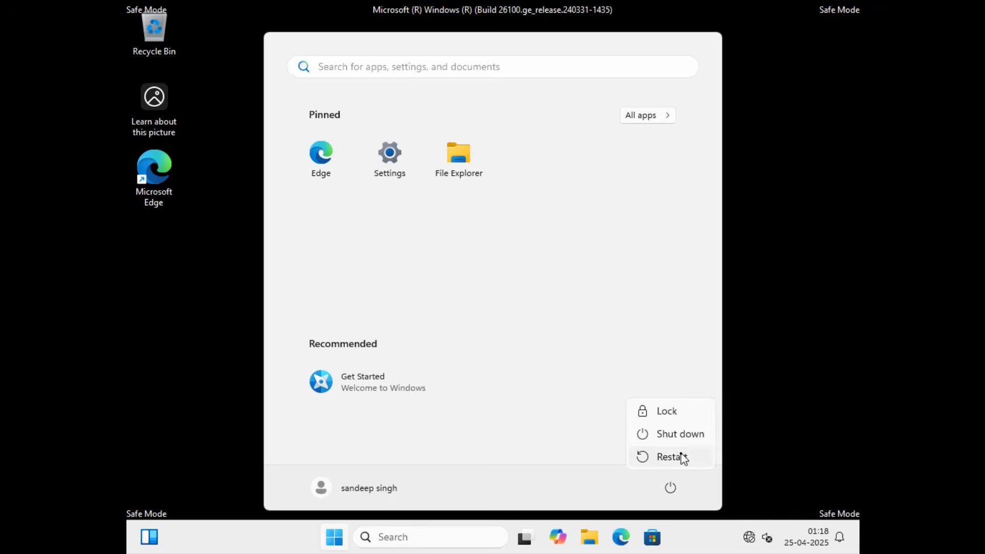
click(681, 455)
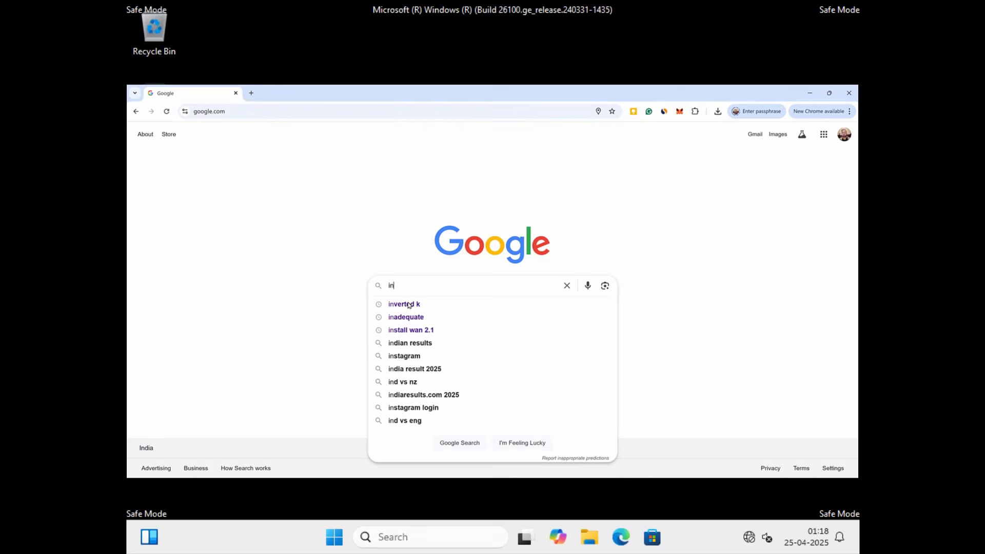
In Chrome, search Google for "intel hd graphics driver" and for "nvidia graphics driver".
text(l hd)
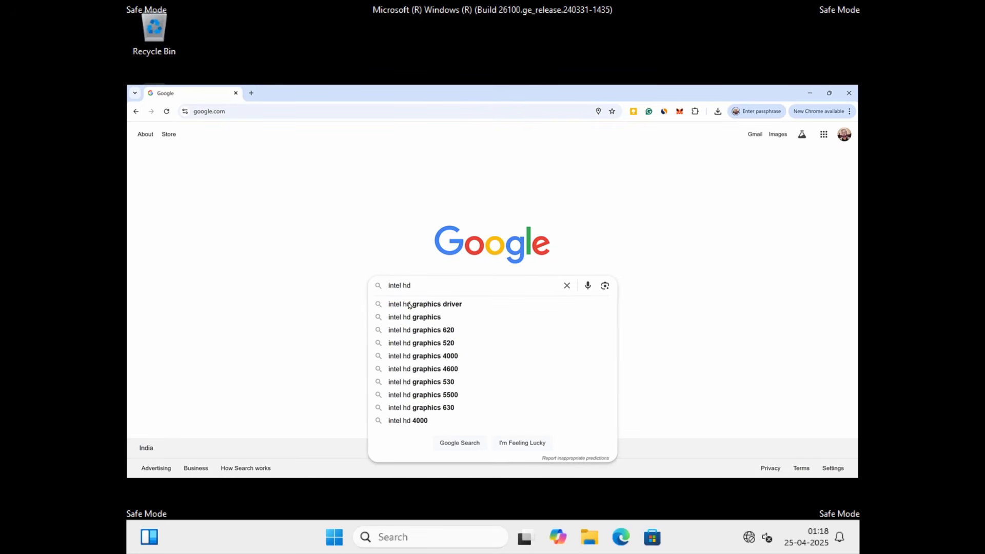
click(461, 305)
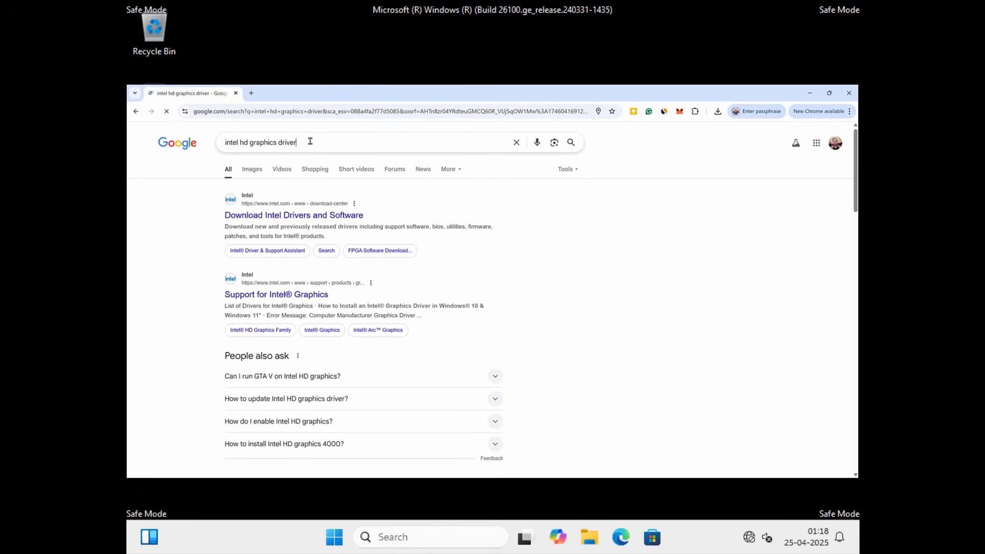
drag(311, 142, 211, 142)
text(nvi)
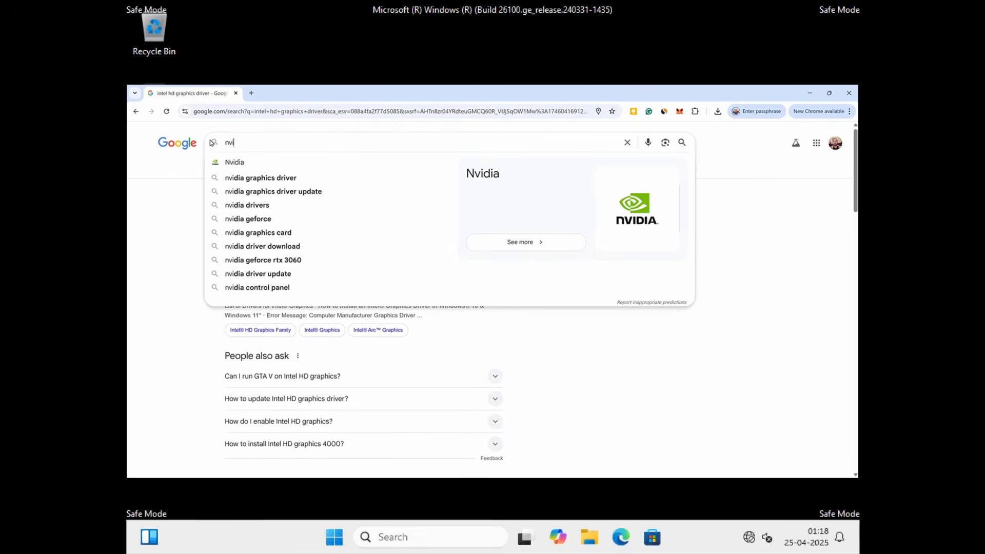
key(Down)
key(Down)
key(Return)
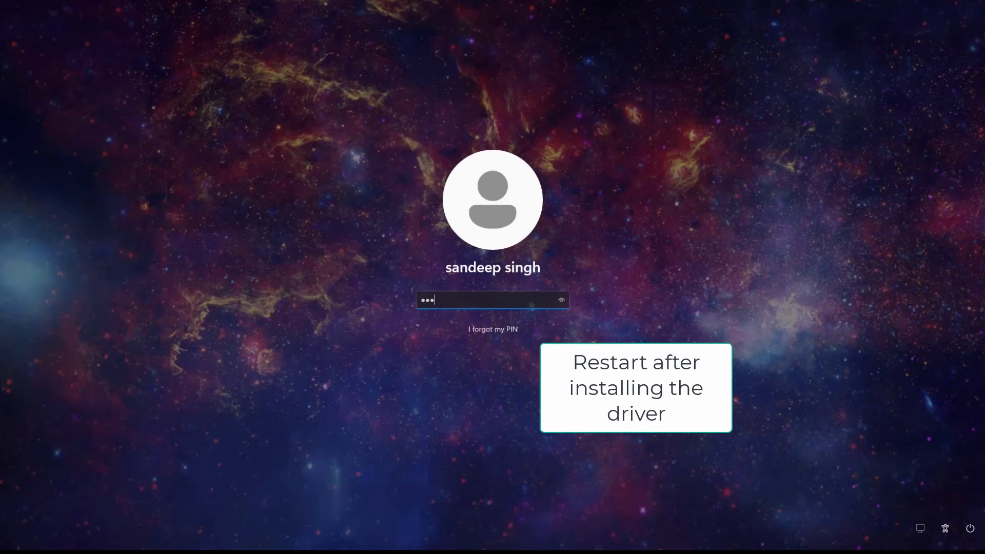
Sign in with the account PIN and open the power options.
text(***)
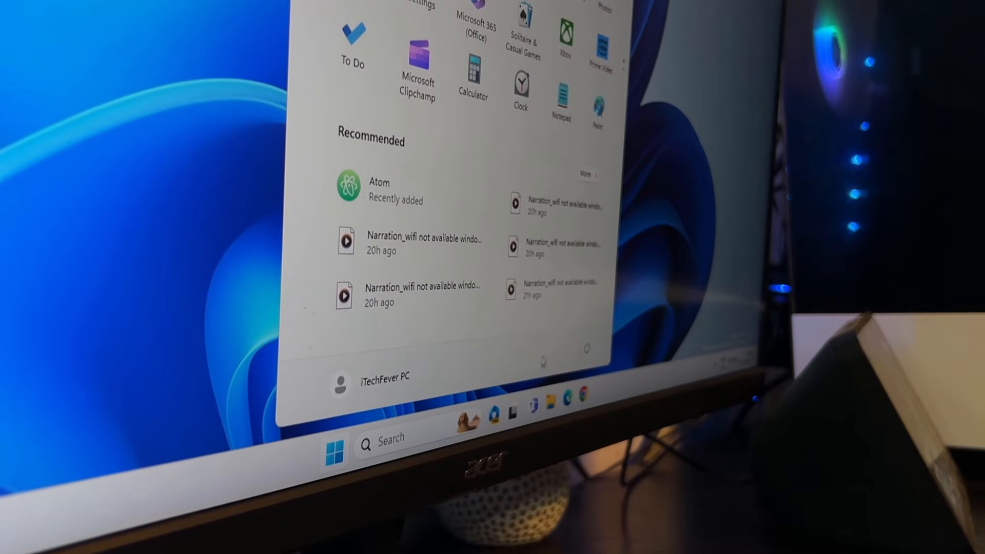
click(587, 348)
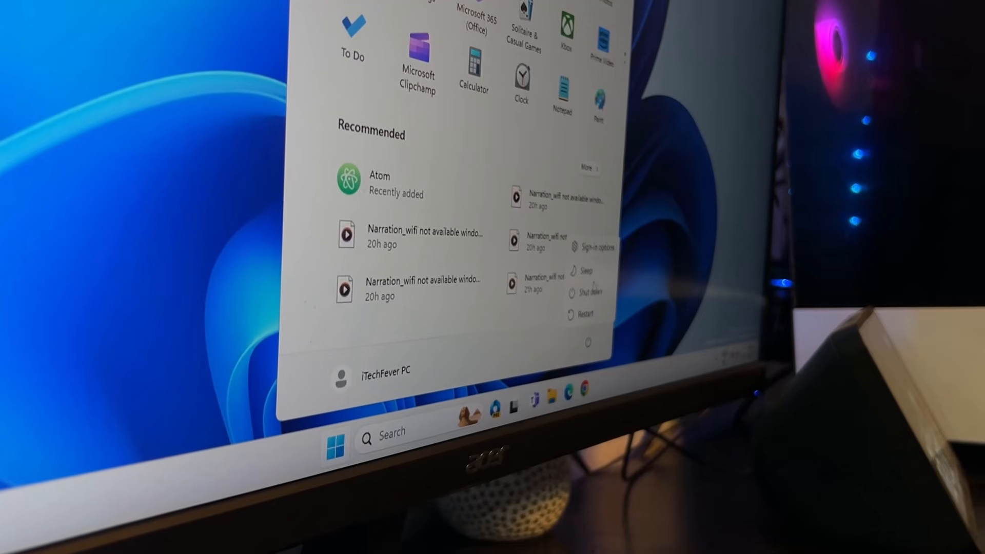